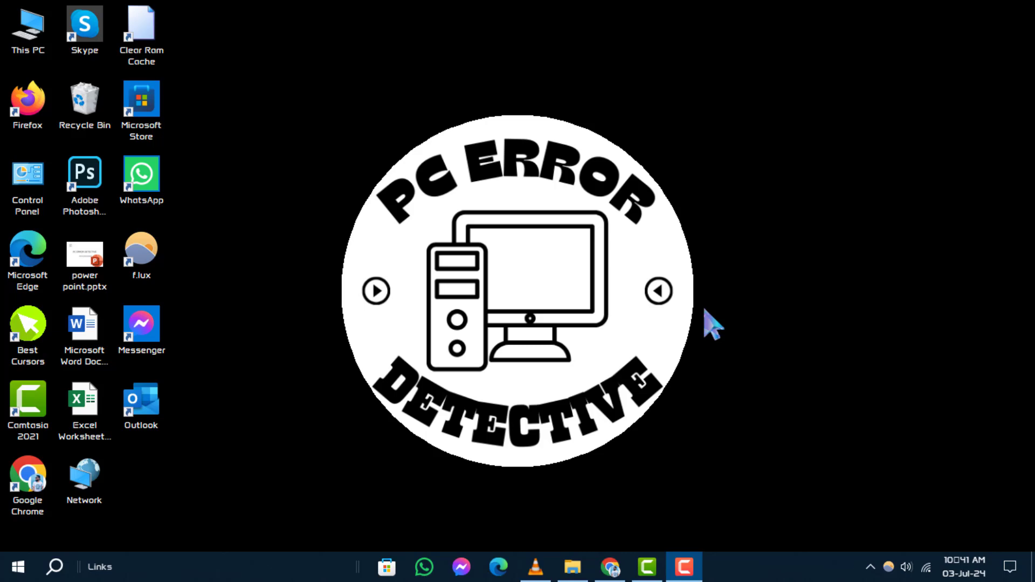
Step: Launch File Explorer on Quick access and show its View ribbon settings
key("super+e")
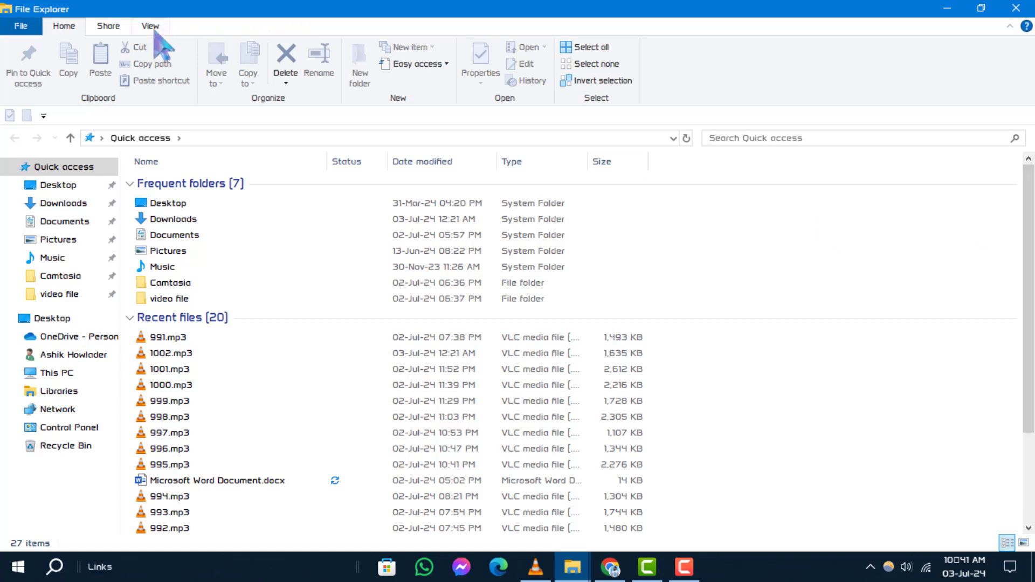
left_click(151, 28)
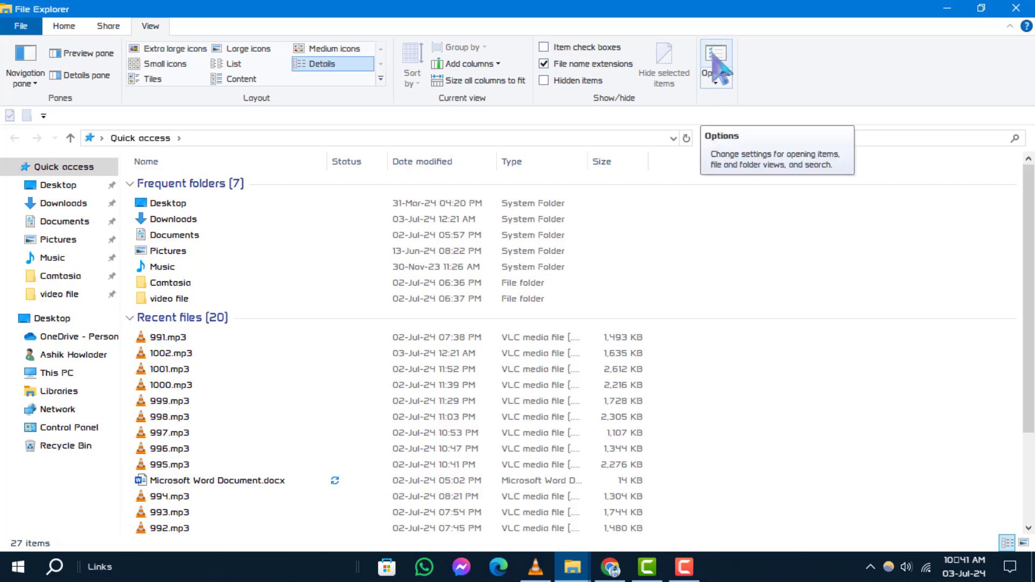
Step: Bring up Folder Options, move it aside, and show its View tab advanced settings
left_click(716, 69)
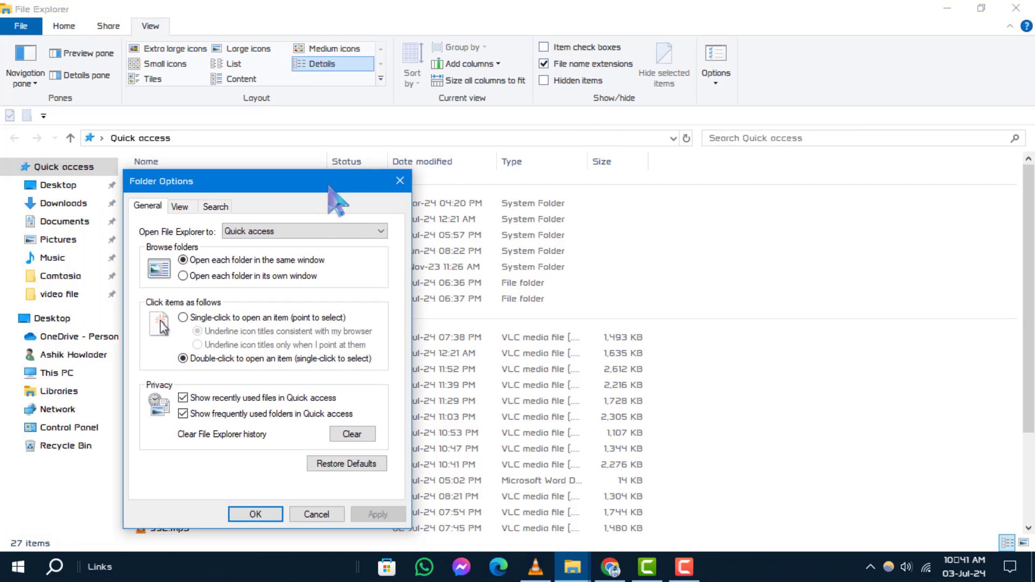
left_click_drag(332, 190, 703, 165)
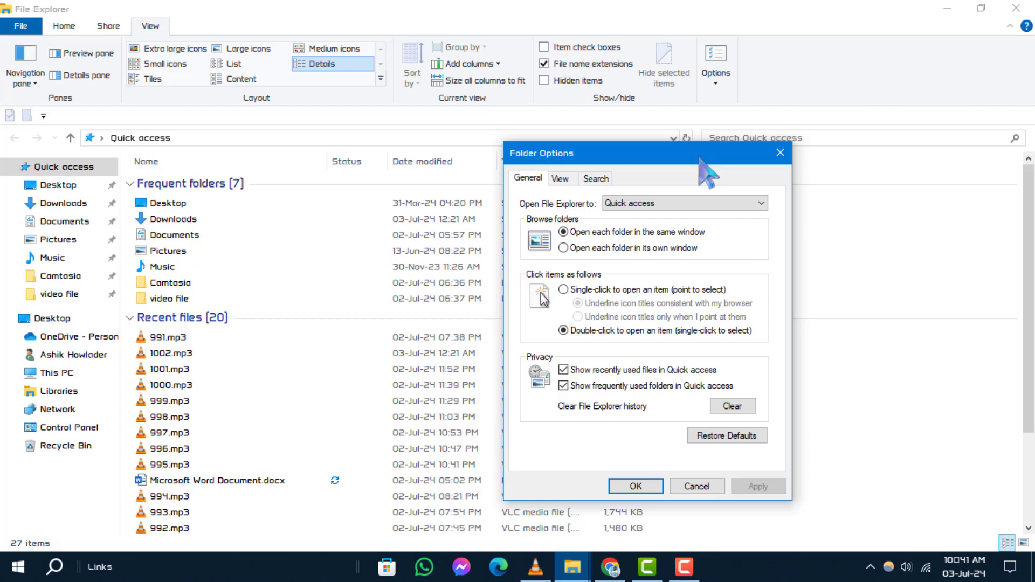
left_click(560, 179)
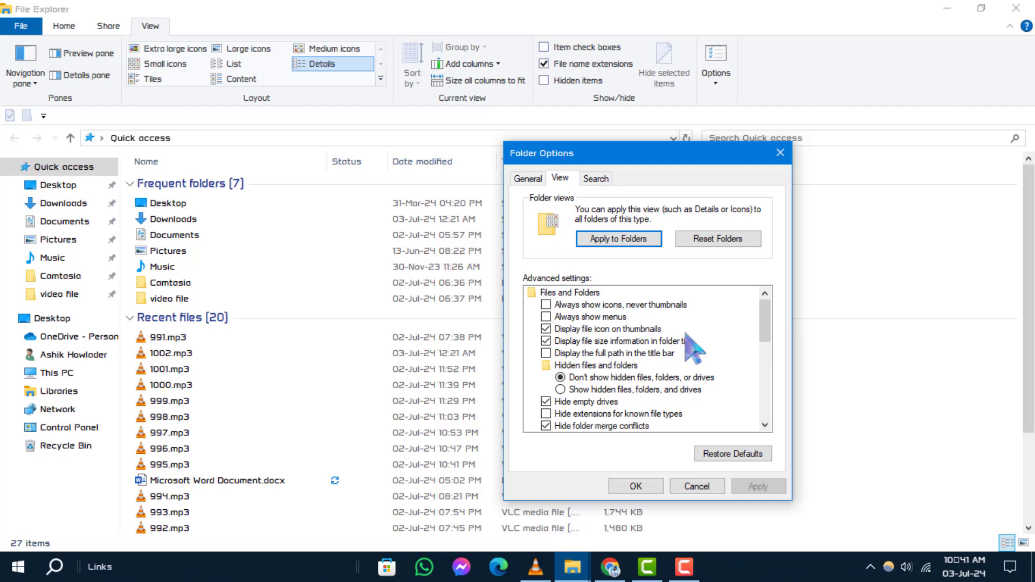
scroll(688, 338, "down", 3)
scroll(687, 333, "down", 3)
scroll(687, 332, "down", 2)
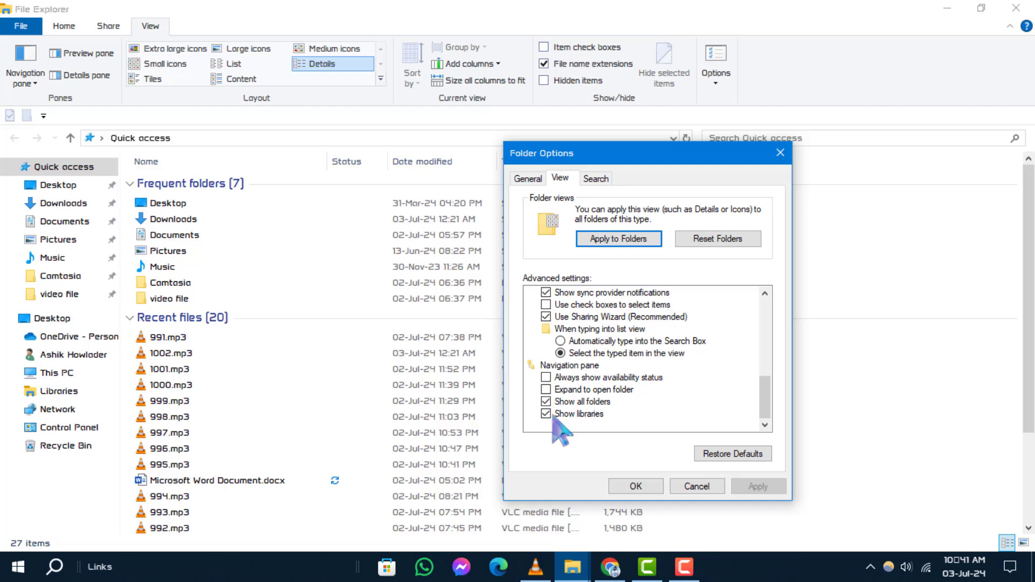
Step: Uncheck 'Show libraries', apply it, and confirm Folder Options with OK
left_click(555, 422)
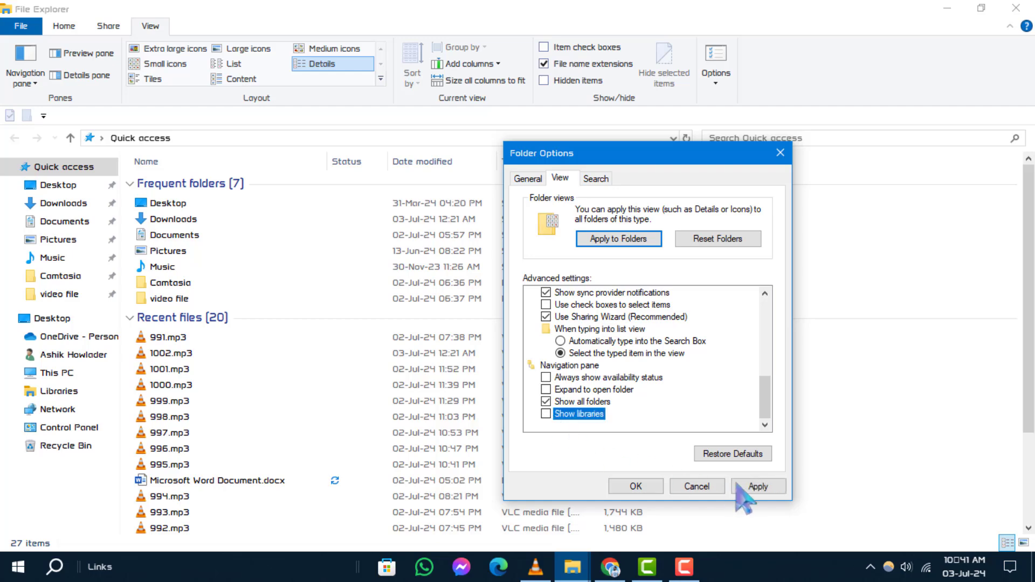
left_click(760, 488)
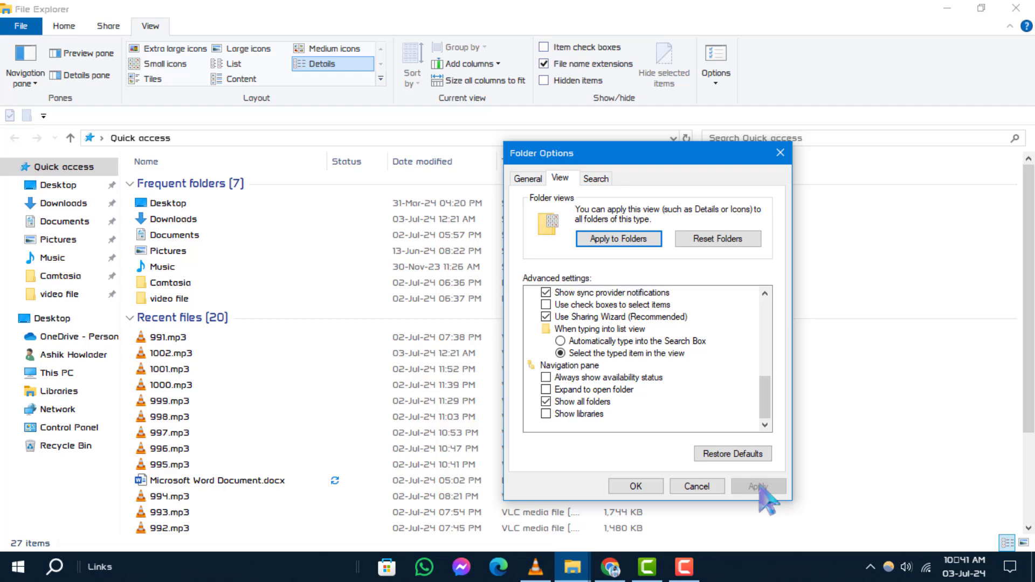
left_click(647, 487)
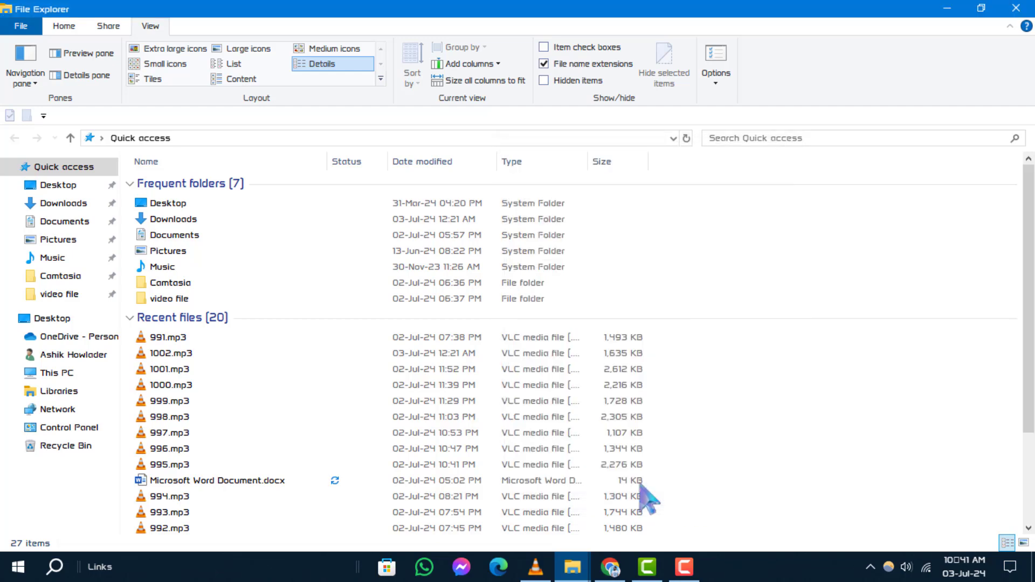